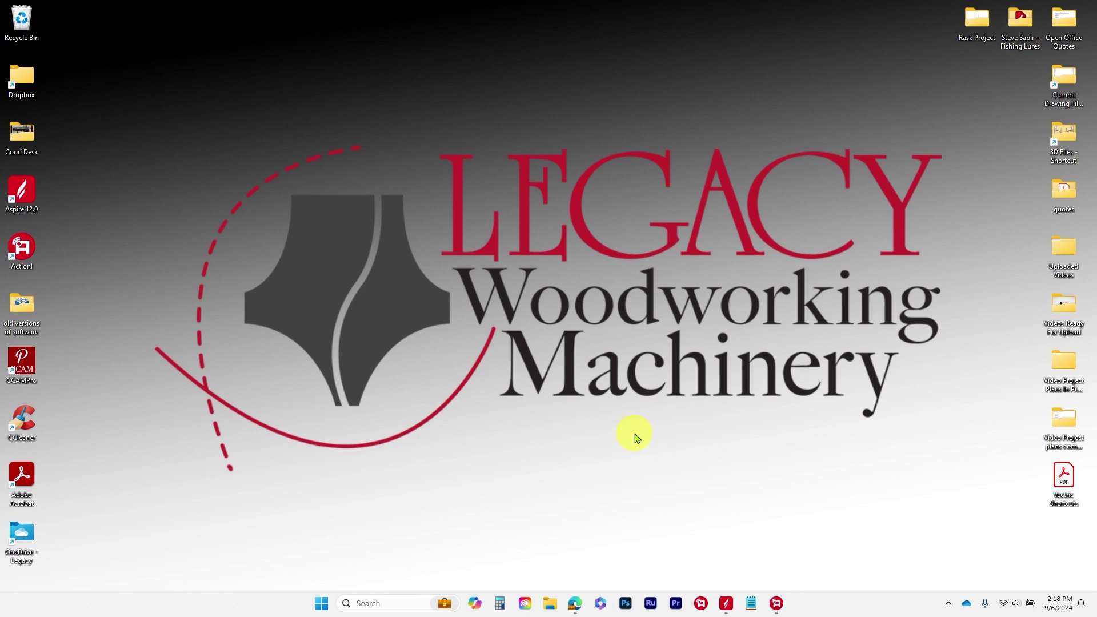
View the "Stackable bookshelves complete" drawing in Aspire and switch to the "Parts laid out flat" file.
{"action": "mouse_move", "coordinate": [726, 605]}
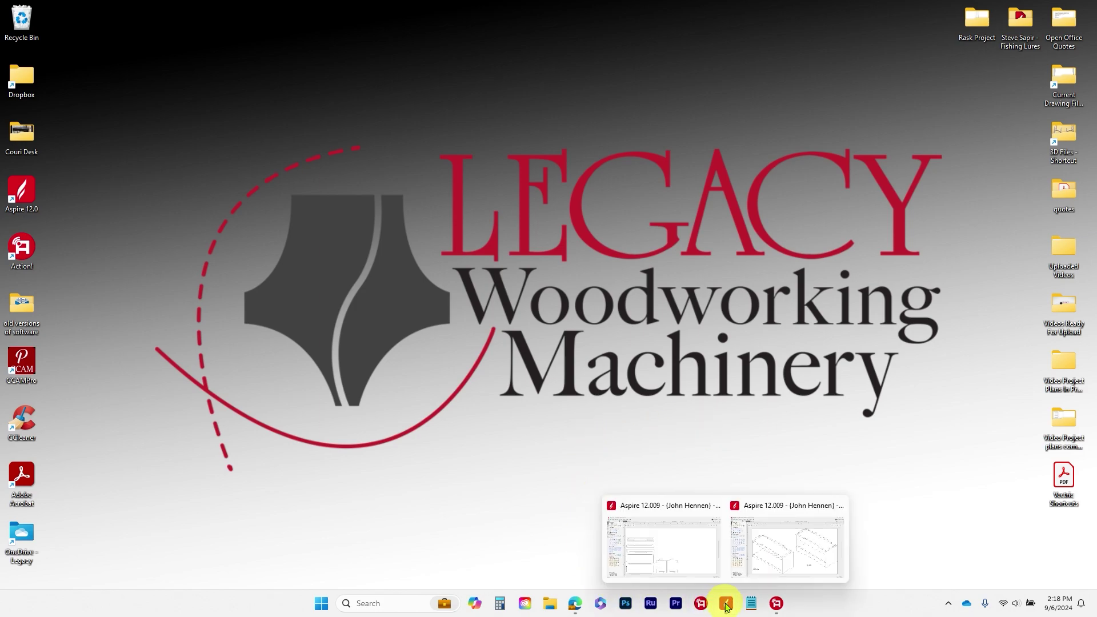
{"action": "left_click", "coordinate": [769, 534]}
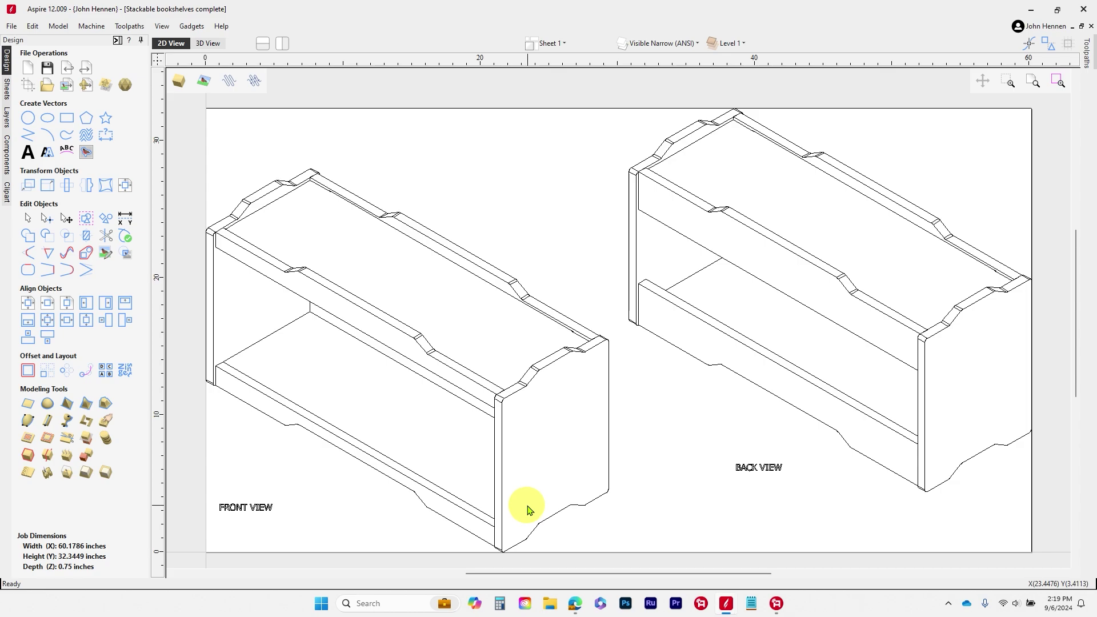
{"action": "mouse_move", "coordinate": [712, 601]}
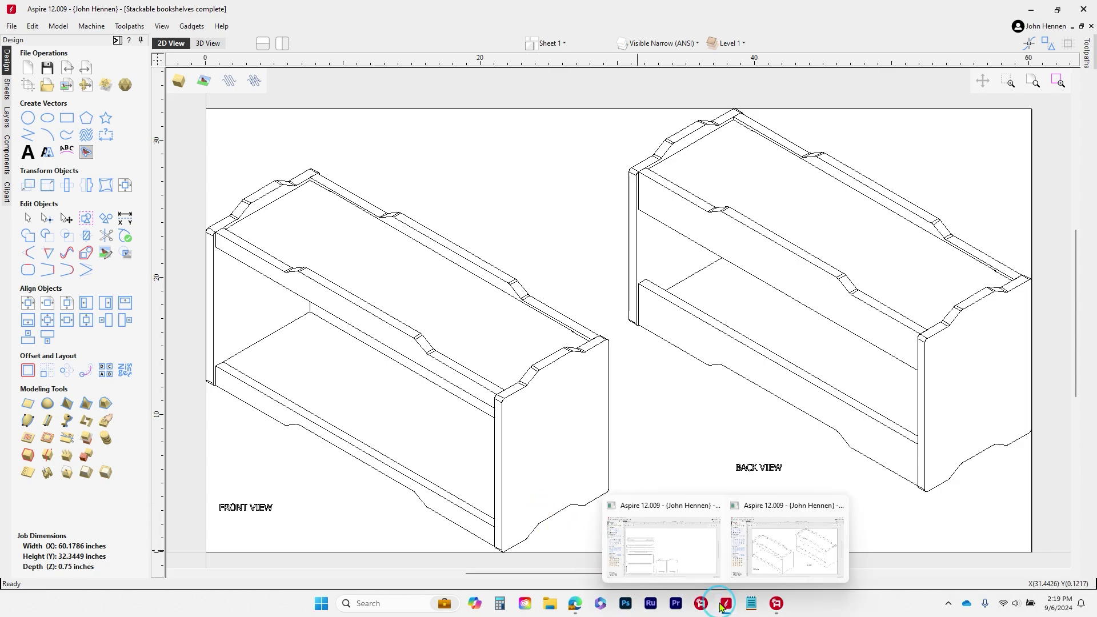
{"action": "left_click", "coordinate": [703, 557]}
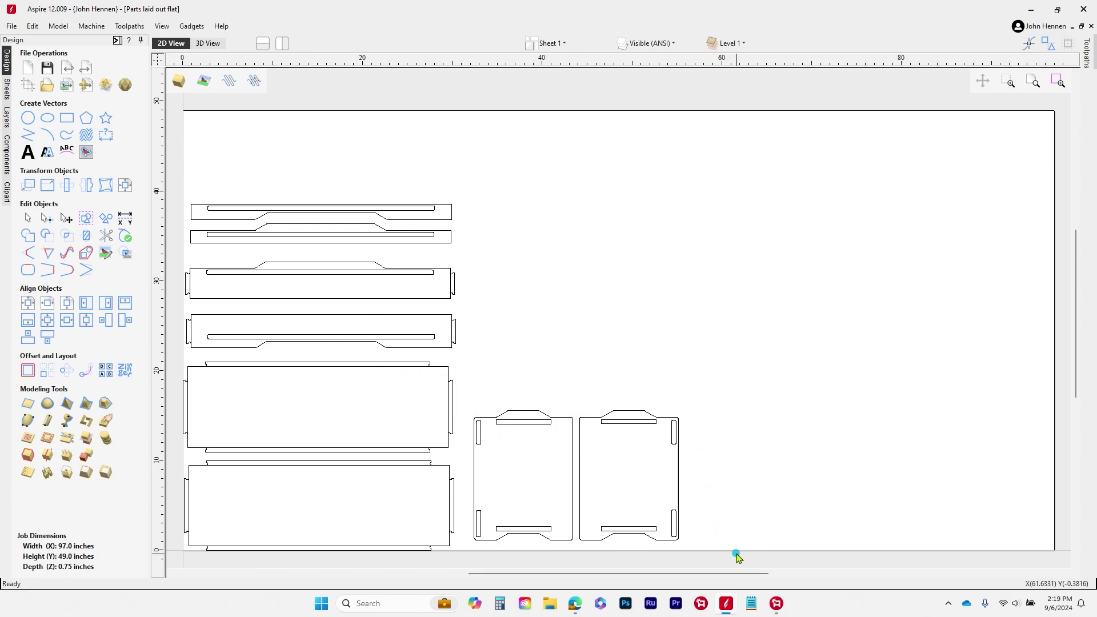
Select both end panels with their slots and move them to the upper-right corner of the material sheet.
{"action": "left_click_drag", "start_coordinate": [737, 553], "coordinate": [468, 397]}
{"action": "left_click", "coordinate": [514, 416]}
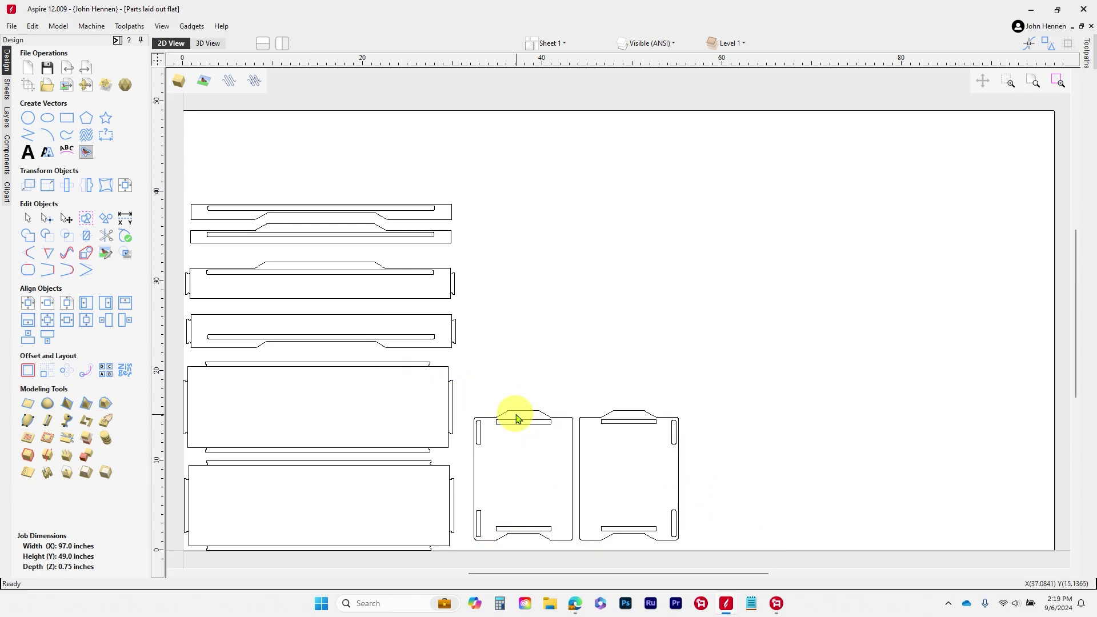
{"action": "left_click_drag", "start_coordinate": [677, 547], "coordinate": [480, 421]}
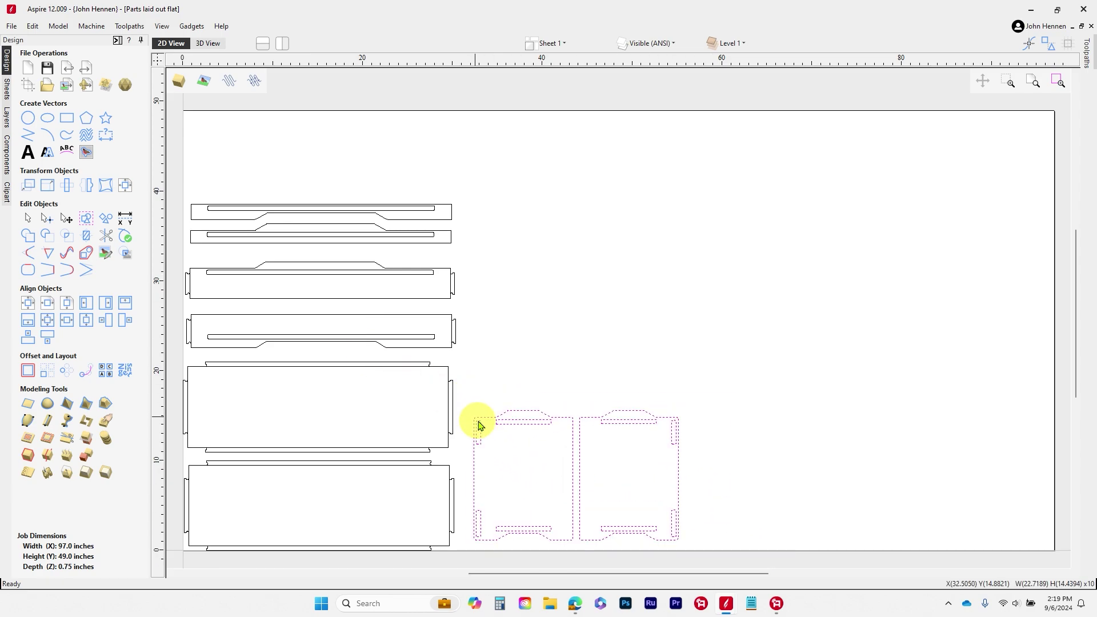
{"action": "left_click", "coordinate": [480, 421]}
{"action": "left_click_drag", "start_coordinate": [568, 465], "coordinate": [928, 198]}
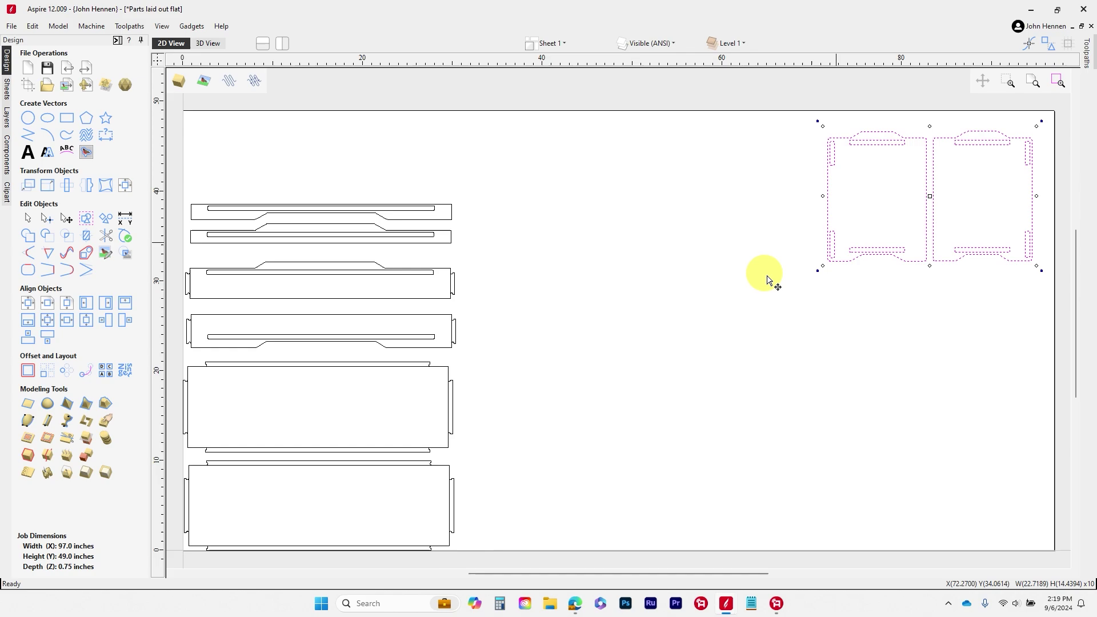
Deselect the end panels and examine the left ends and tabs of the long shelf and rail parts.
{"action": "scroll", "coordinate": [753, 281], "scroll_direction": "down", "scroll_amount": 3}
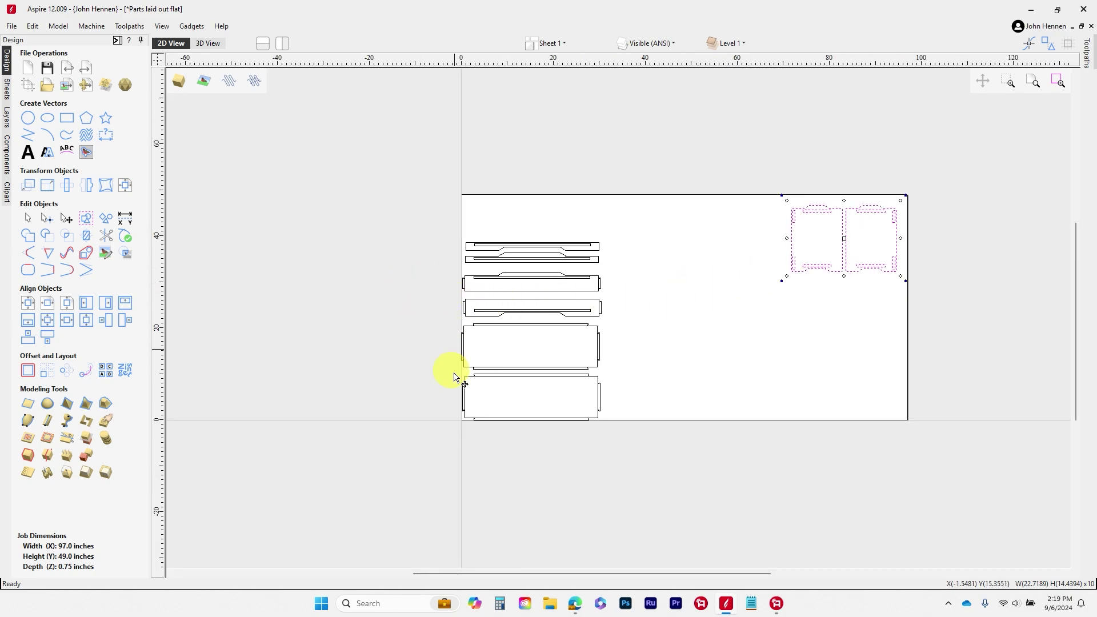
{"action": "scroll", "coordinate": [449, 367], "scroll_direction": "up", "scroll_amount": 4}
{"action": "scroll", "coordinate": [453, 364], "scroll_direction": "down", "scroll_amount": 2}
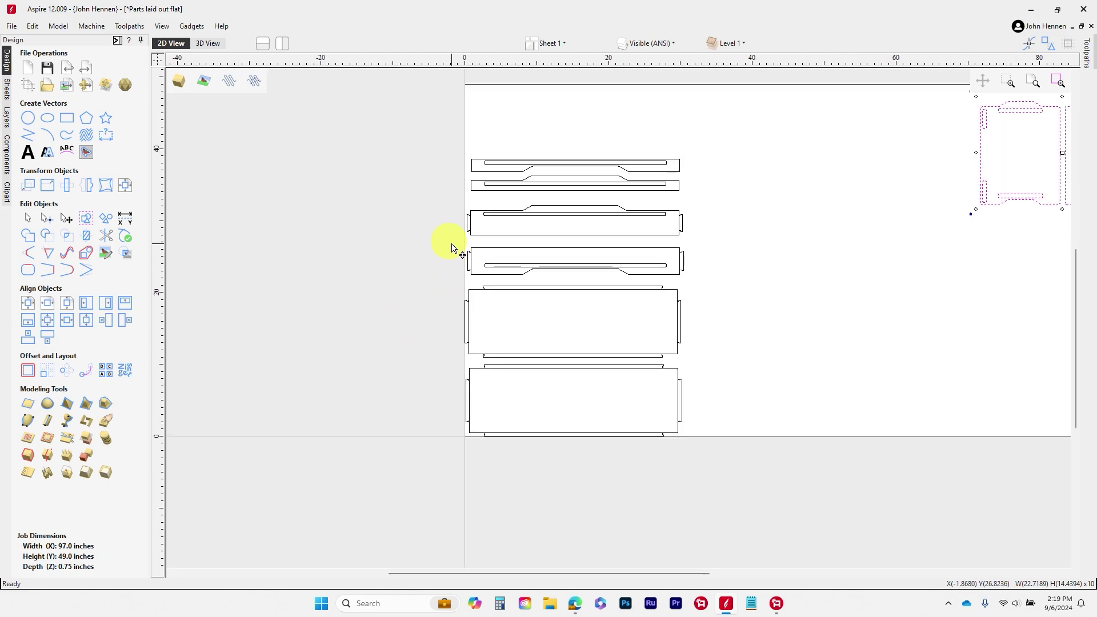
{"action": "scroll", "coordinate": [449, 331], "scroll_direction": "up", "scroll_amount": 5}
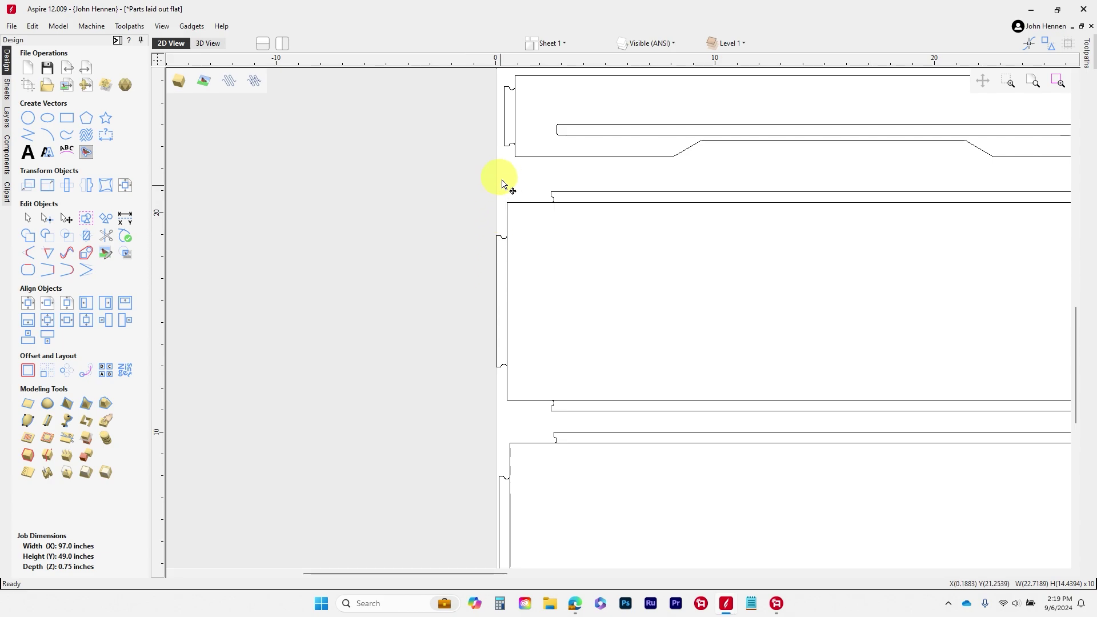
{"action": "scroll", "coordinate": [480, 234], "scroll_direction": "down", "scroll_amount": 3}
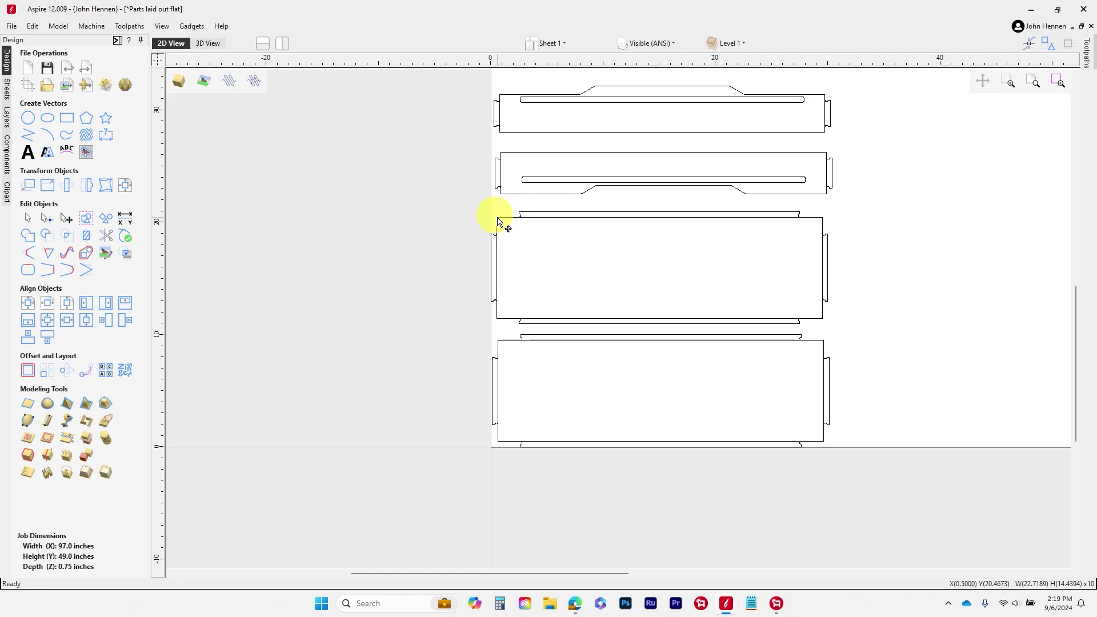
{"action": "left_click", "coordinate": [496, 220]}
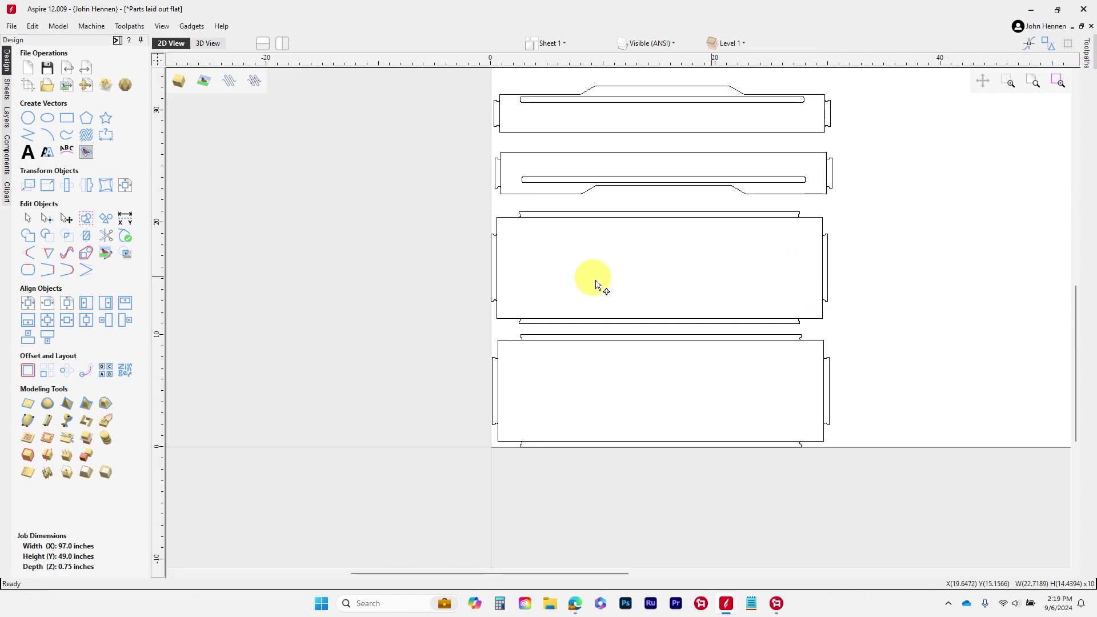
{"action": "left_click", "coordinate": [490, 281]}
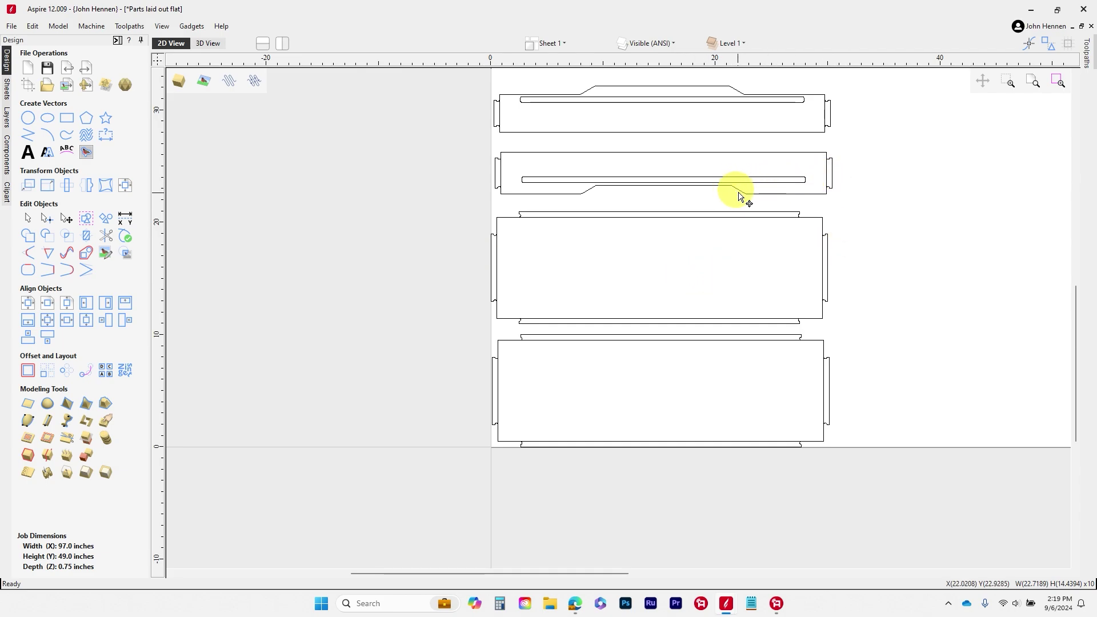
Select all the long shelf and rail parts with their slots and put them into node editing mode.
{"action": "scroll", "coordinate": [731, 210], "scroll_direction": "down", "scroll_amount": 5}
{"action": "left_click_drag", "start_coordinate": [504, 164], "coordinate": [722, 397]}
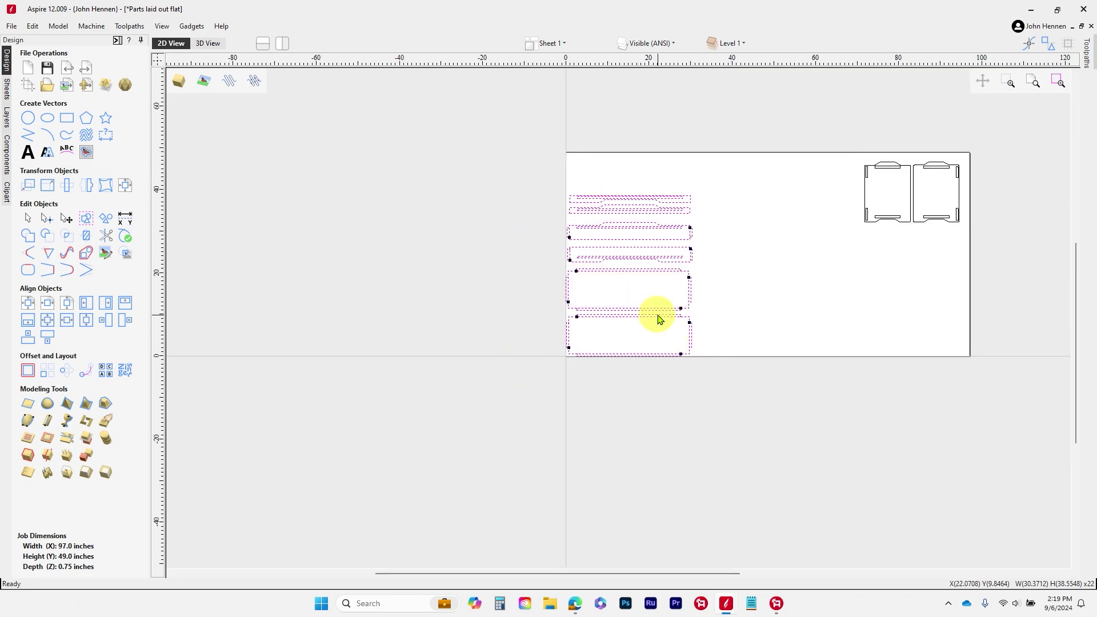
{"action": "key", "text": "n"}
{"action": "scroll", "coordinate": [662, 328], "scroll_direction": "up", "scroll_amount": 2}
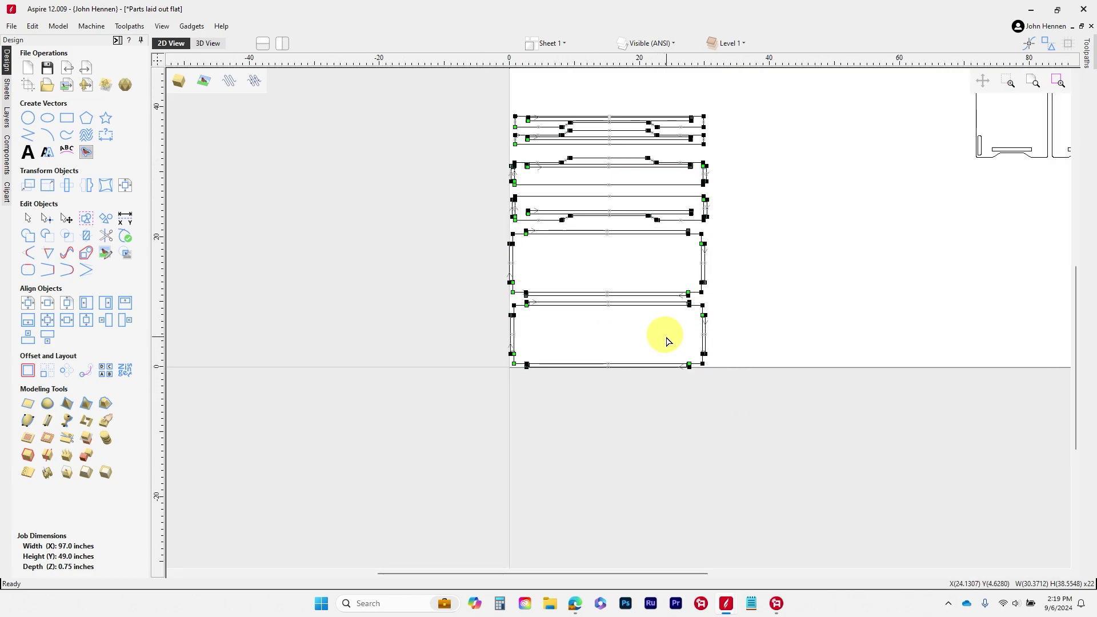
Select the nodes on the right half of all long parts, move them 11 inches relative in X, and exit node editing.
{"action": "left_click_drag", "start_coordinate": [627, 91], "coordinate": [727, 404]}
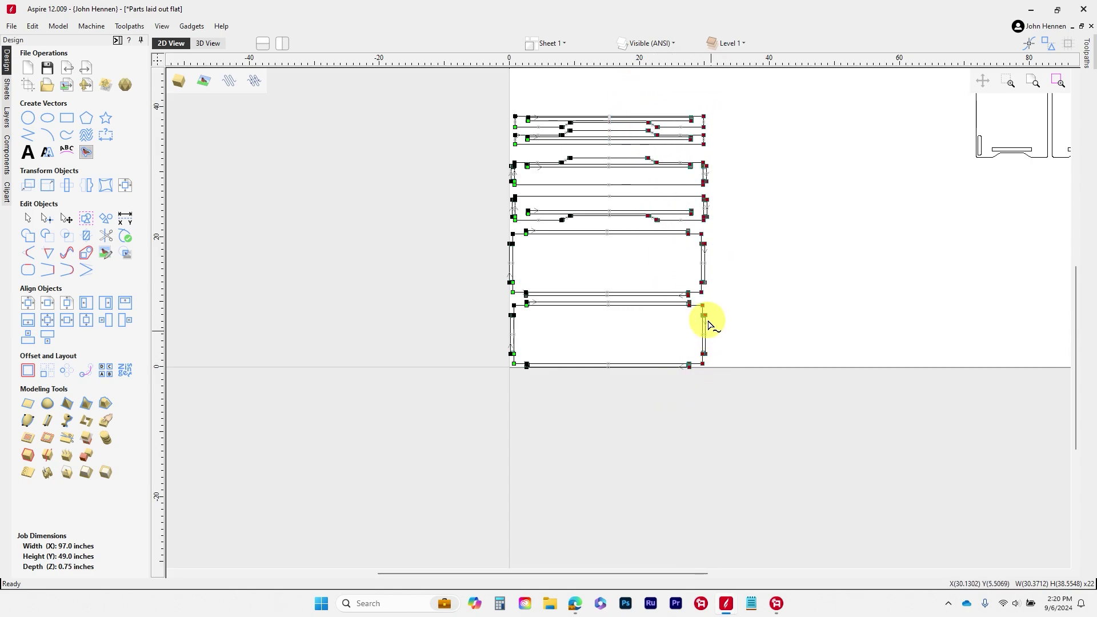
{"action": "scroll", "coordinate": [607, 274], "scroll_direction": "up", "scroll_amount": 2}
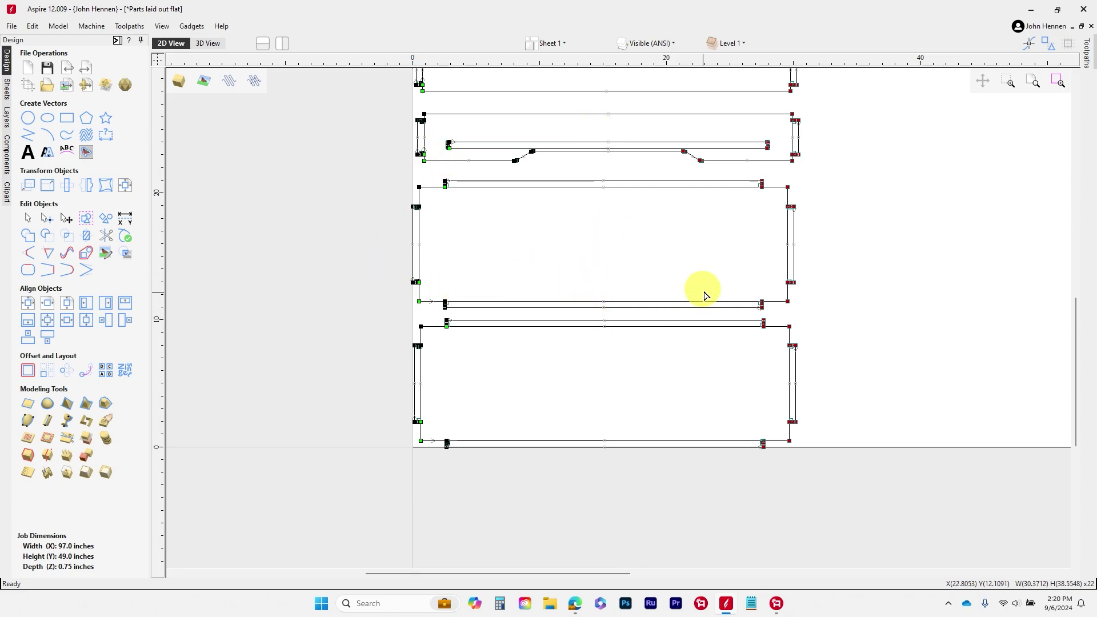
{"action": "scroll", "coordinate": [766, 299], "scroll_direction": "up", "scroll_amount": 1}
{"action": "right_click", "coordinate": [798, 303]}
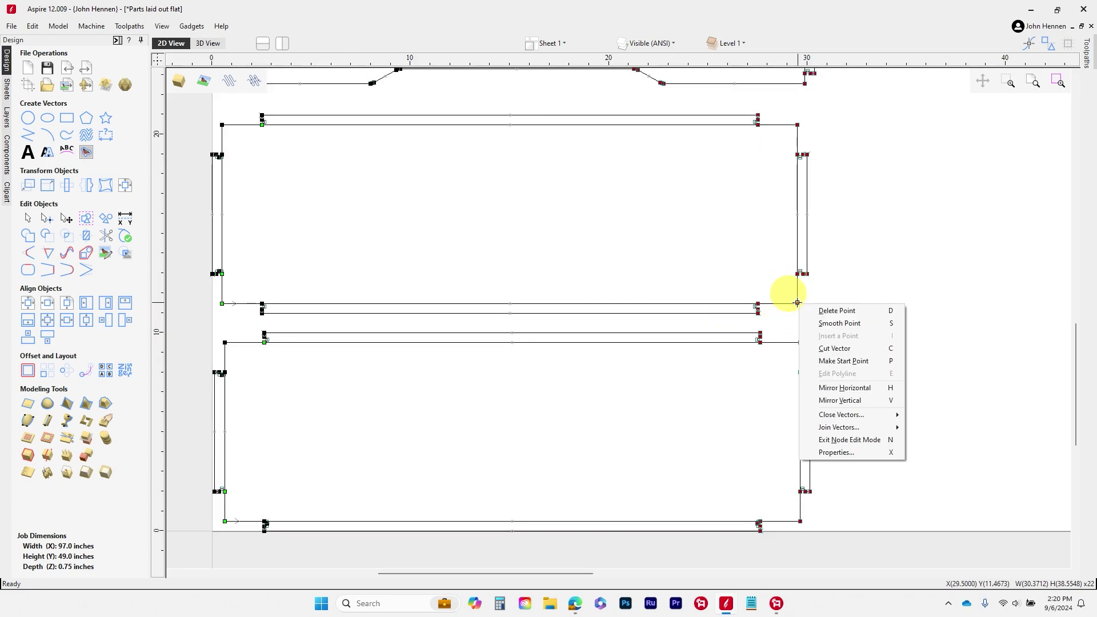
{"action": "left_click", "coordinate": [866, 453]}
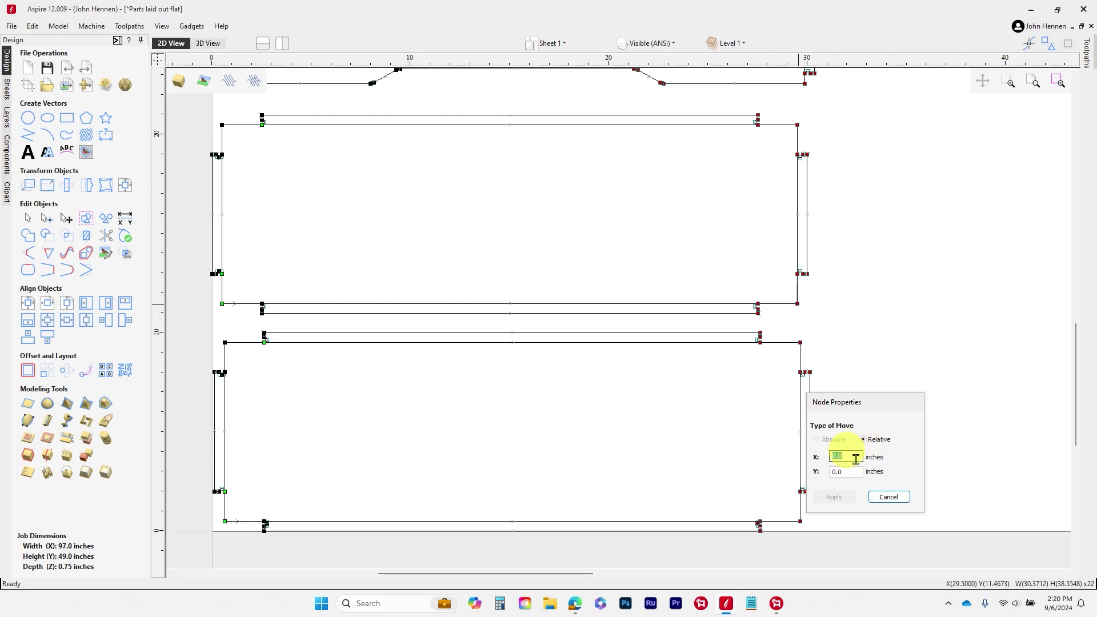
{"action": "double_click", "coordinate": [838, 455]}
{"action": "type", "text": "11"}
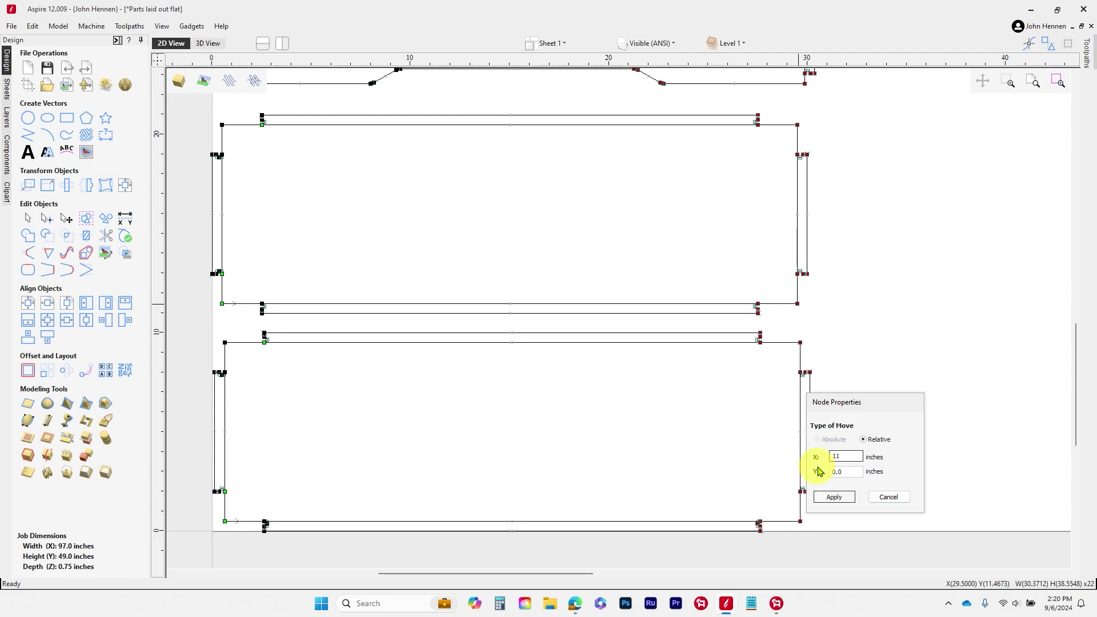
{"action": "left_click", "coordinate": [833, 497]}
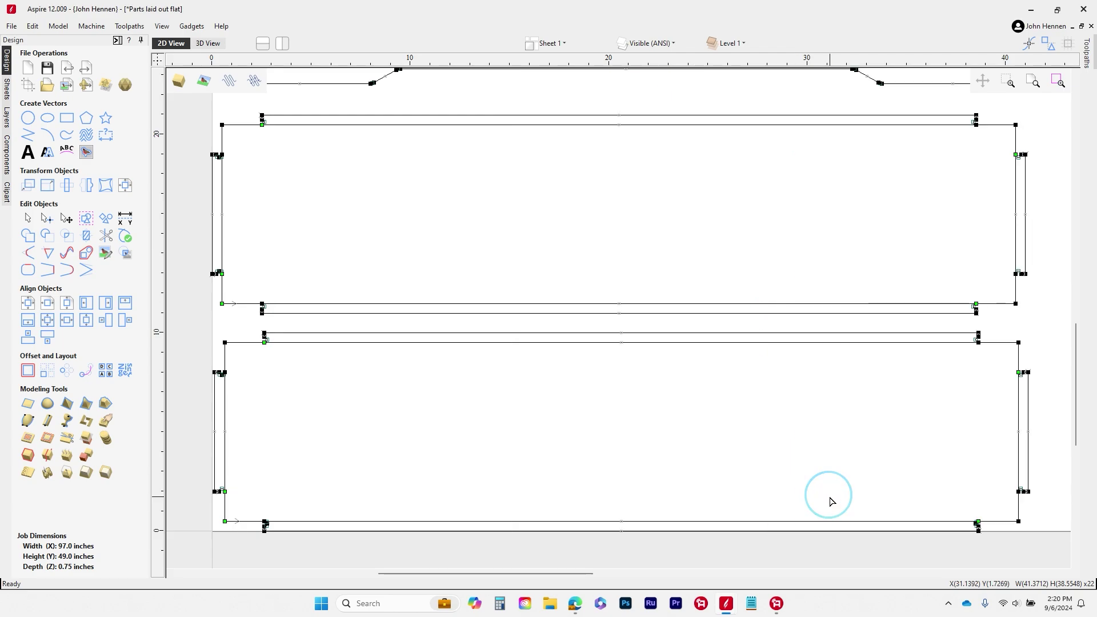
{"action": "scroll", "coordinate": [742, 480], "scroll_direction": "down", "scroll_amount": 2}
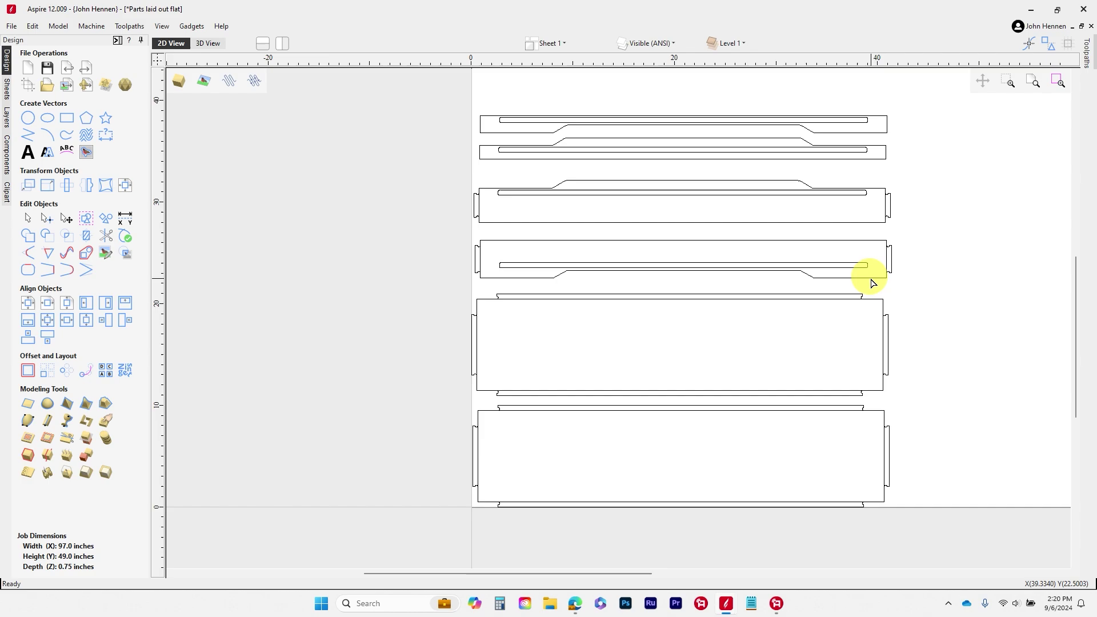
Add a length dimension along the upper edge of the topmost rail, placed above the part.
{"action": "scroll", "coordinate": [791, 277], "scroll_direction": "up", "scroll_amount": 2}
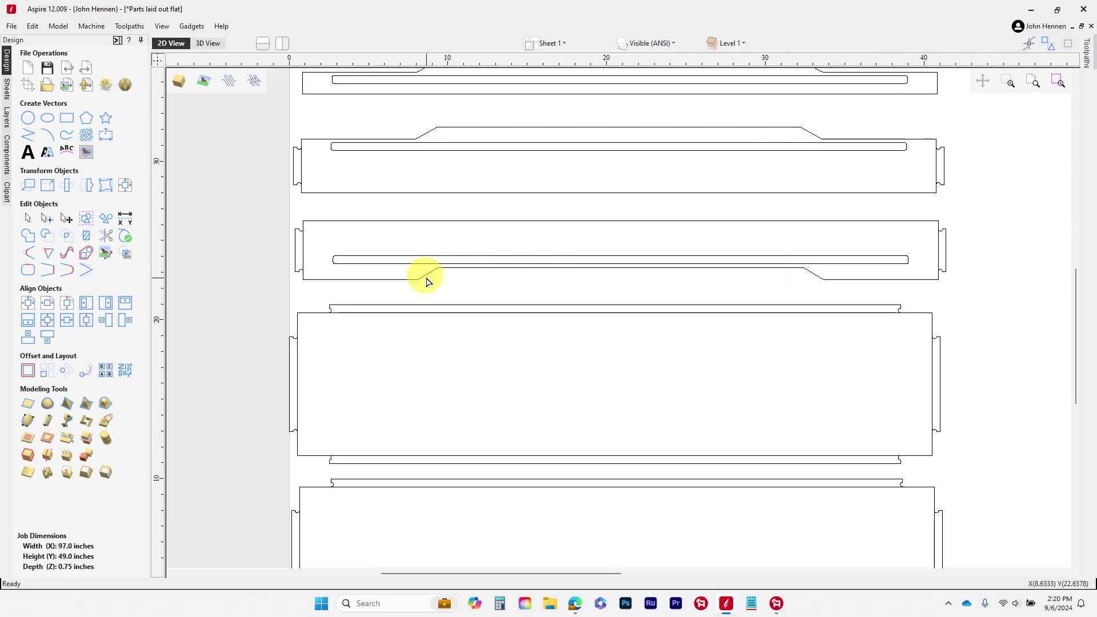
{"action": "scroll", "coordinate": [804, 284], "scroll_direction": "down", "scroll_amount": 2}
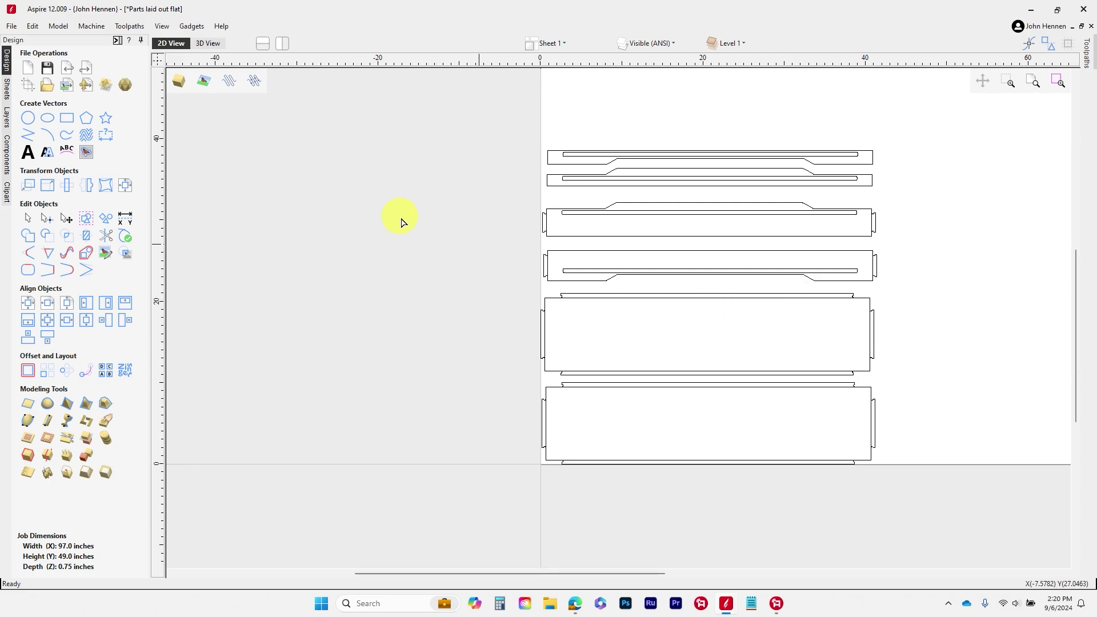
{"action": "scroll", "coordinate": [526, 120], "scroll_direction": "up", "scroll_amount": 3}
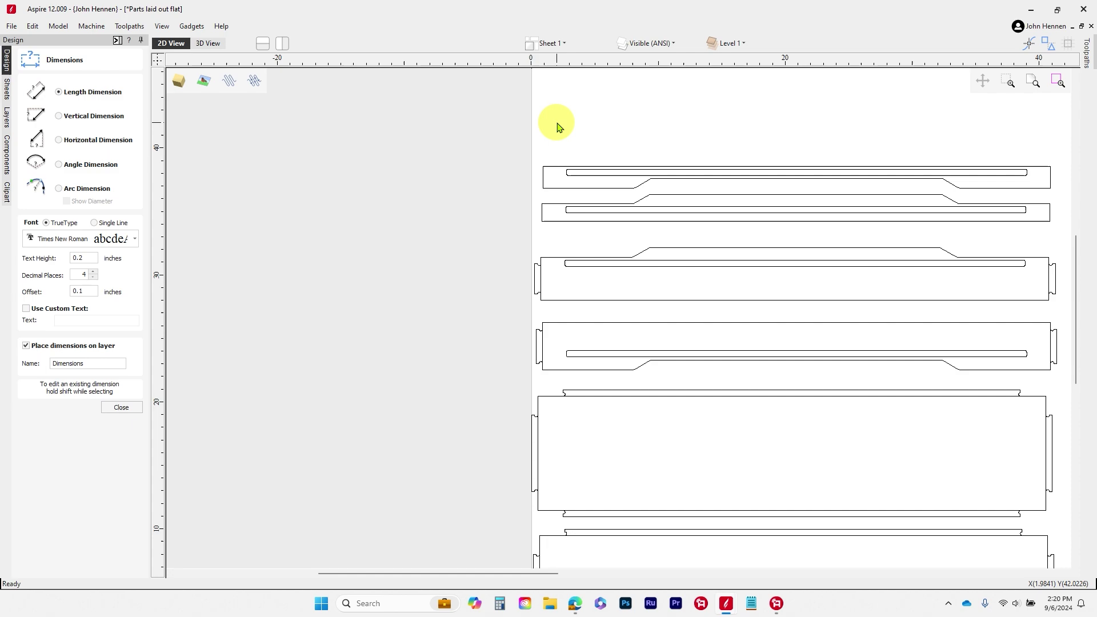
{"action": "left_click", "coordinate": [540, 172]}
{"action": "scroll", "coordinate": [514, 183], "scroll_direction": "down", "scroll_amount": 1}
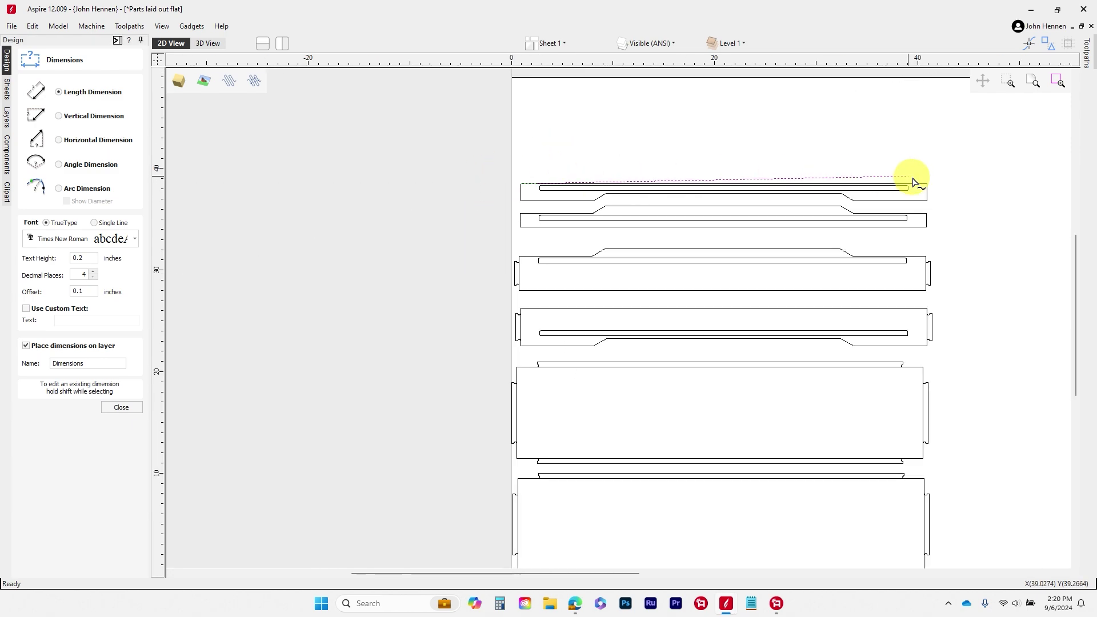
{"action": "scroll", "coordinate": [754, 167], "scroll_direction": "up", "scroll_amount": 2}
{"action": "scroll", "coordinate": [754, 167], "scroll_direction": "up", "scroll_amount": 1}
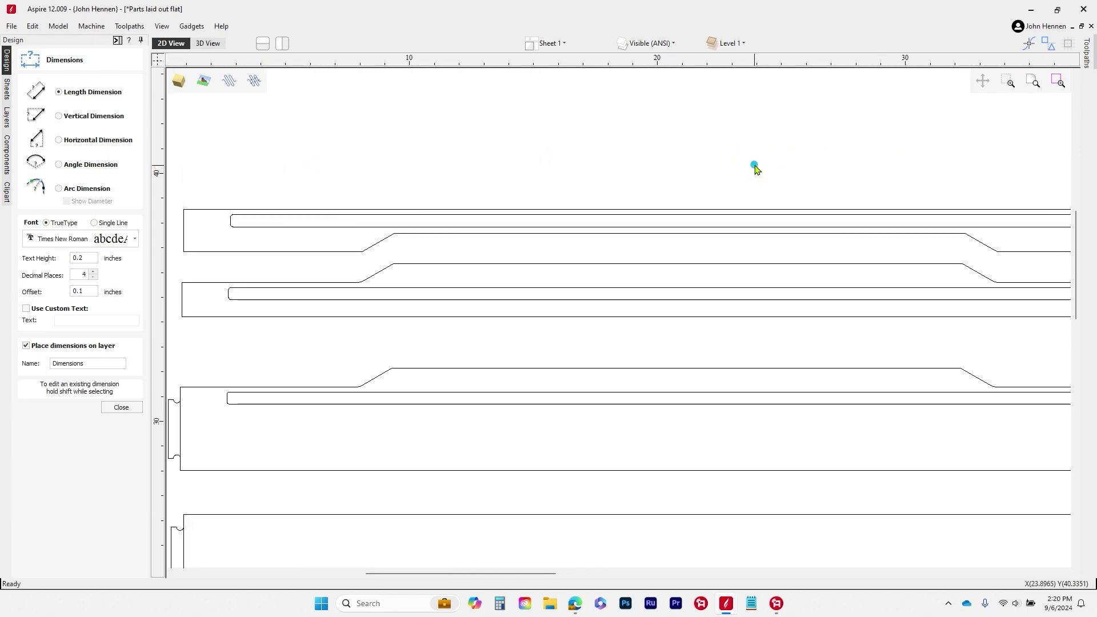
{"action": "scroll", "coordinate": [564, 343], "scroll_direction": "down", "scroll_amount": 3}
{"action": "scroll", "coordinate": [442, 360], "scroll_direction": "up", "scroll_amount": 4}
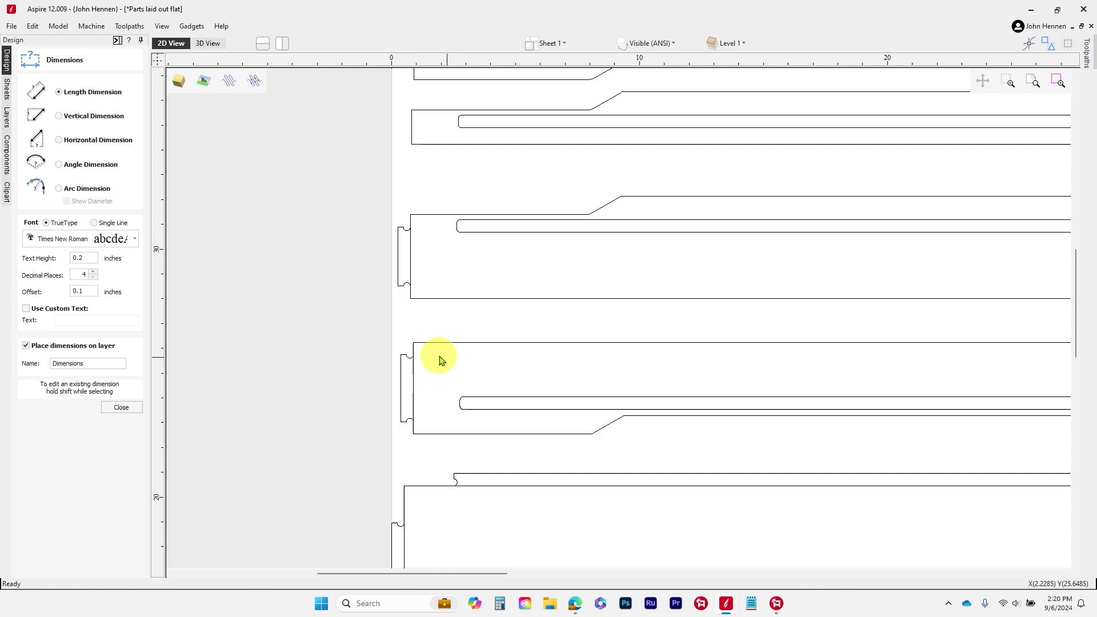
Add a length dimension between the shoulders of the tabbed rail just above the shelf panels, placed above its upper edge.
{"action": "left_click", "coordinate": [414, 341]}
{"action": "scroll", "coordinate": [369, 329], "scroll_direction": "down", "scroll_amount": 2}
{"action": "scroll", "coordinate": [766, 340], "scroll_direction": "up", "scroll_amount": 3}
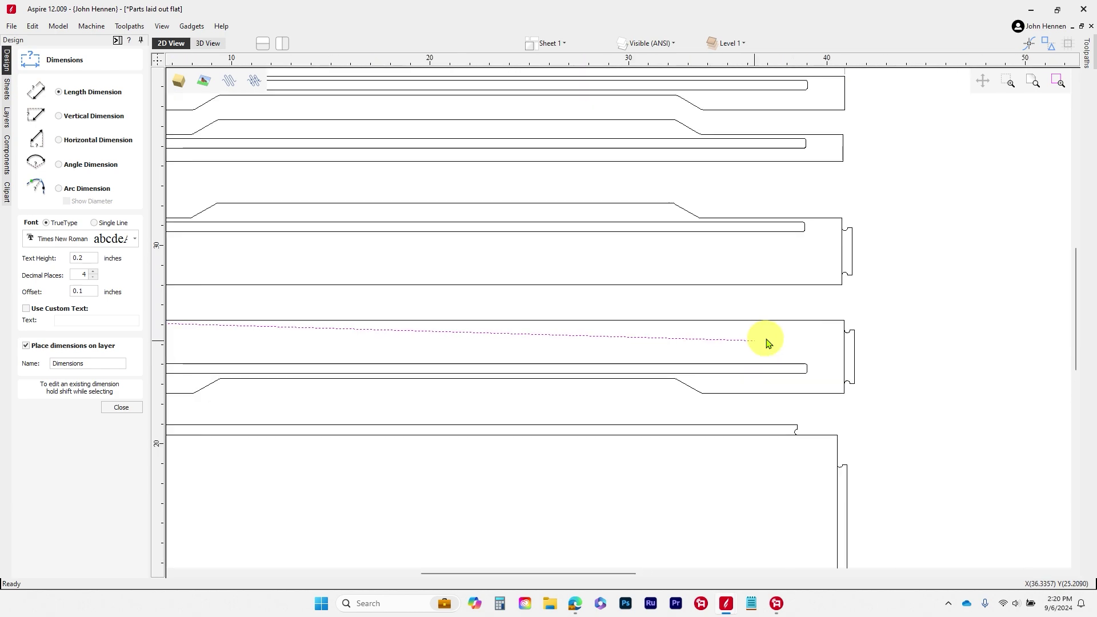
{"action": "left_click", "coordinate": [862, 309]}
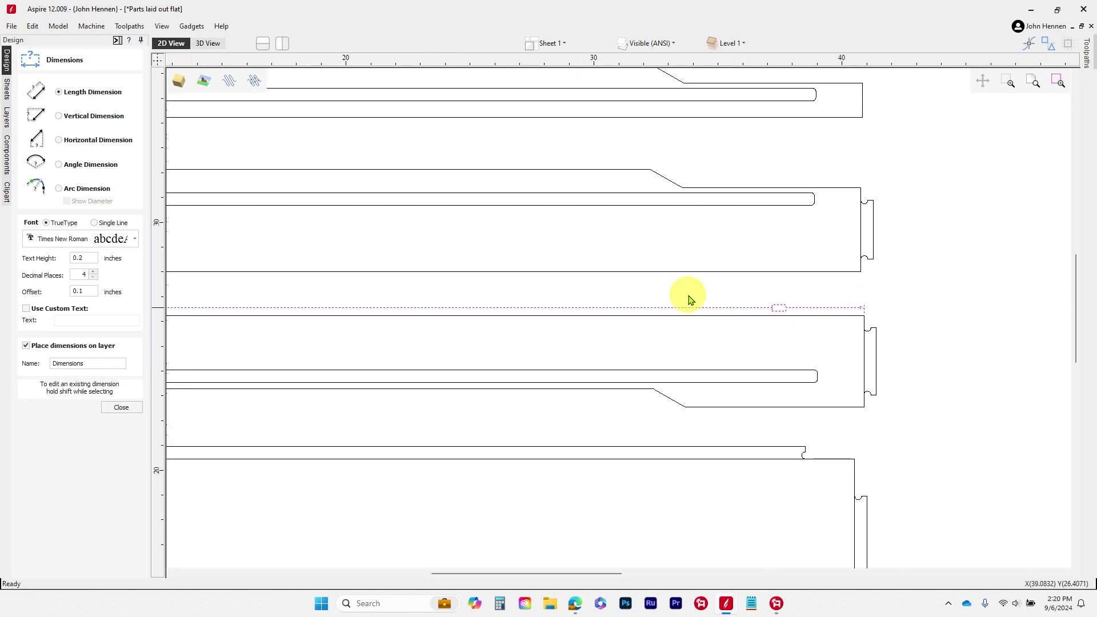
{"action": "left_click", "coordinate": [527, 294]}
{"action": "scroll", "coordinate": [526, 297], "scroll_direction": "down", "scroll_amount": 3}
{"action": "scroll", "coordinate": [542, 312], "scroll_direction": "down", "scroll_amount": 1}
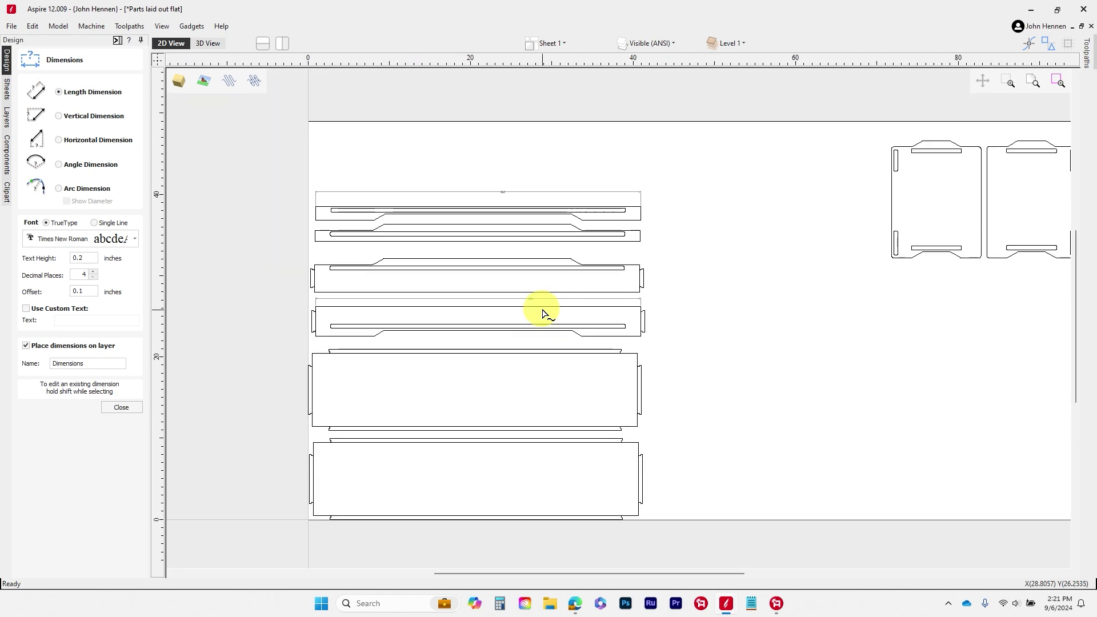
{"action": "scroll", "coordinate": [542, 313], "scroll_direction": "right", "scroll_amount": 3}
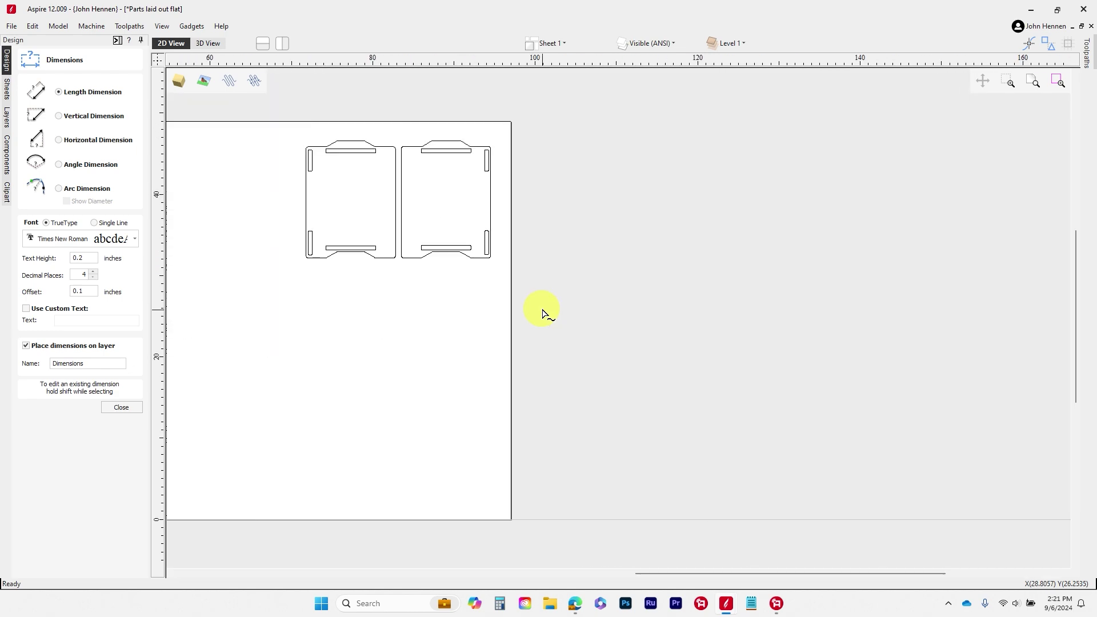
{"action": "scroll", "coordinate": [759, 337], "scroll_direction": "down", "scroll_amount": 3}
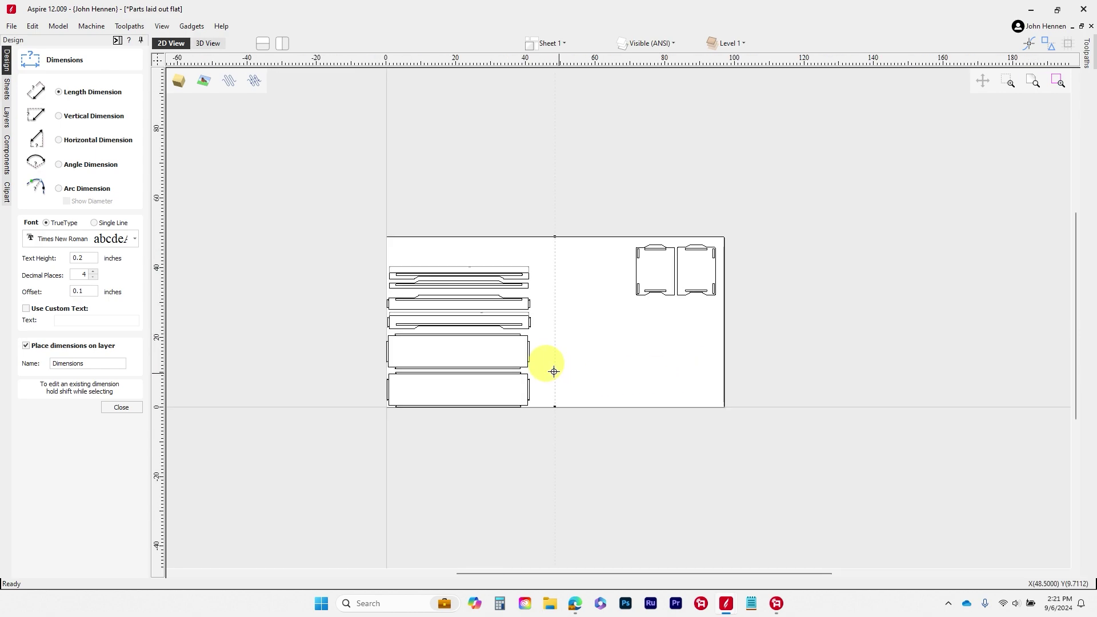